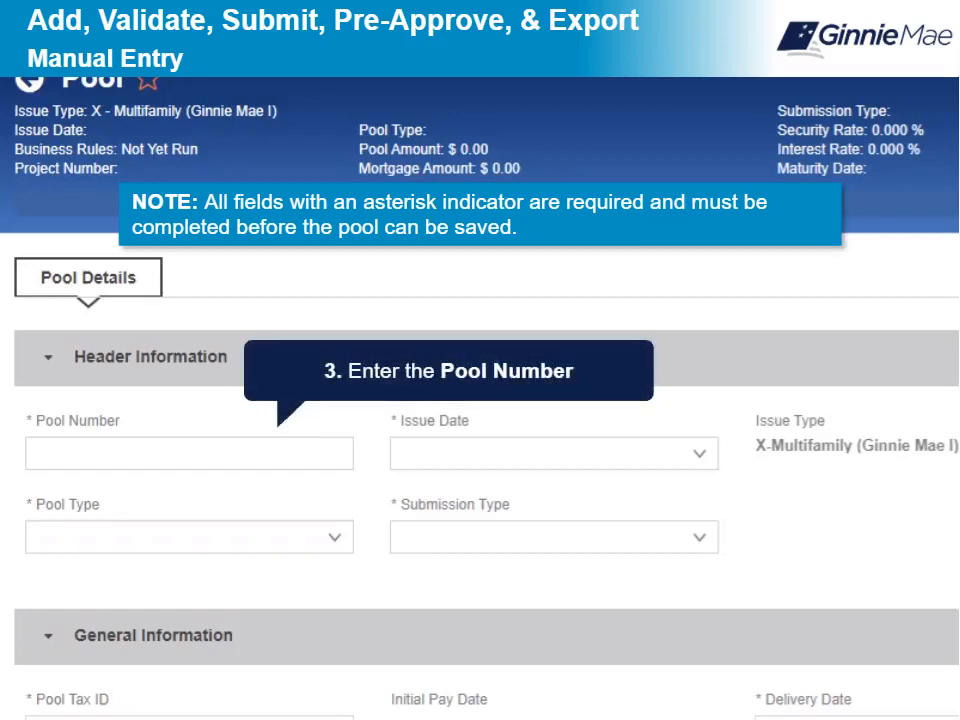
Step: Enter pool number DB0777 with issue date 02/01/2022, pool type CL-Construction Loan and submission type 01-Initial Construction Loan
left_click(189, 454)
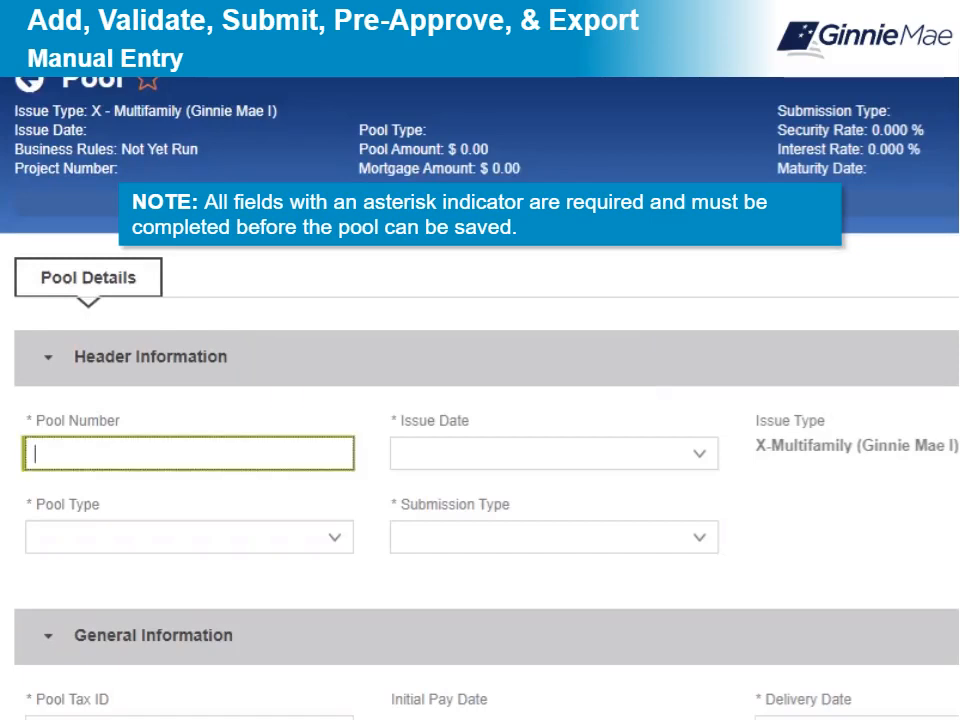
type("DB0777")
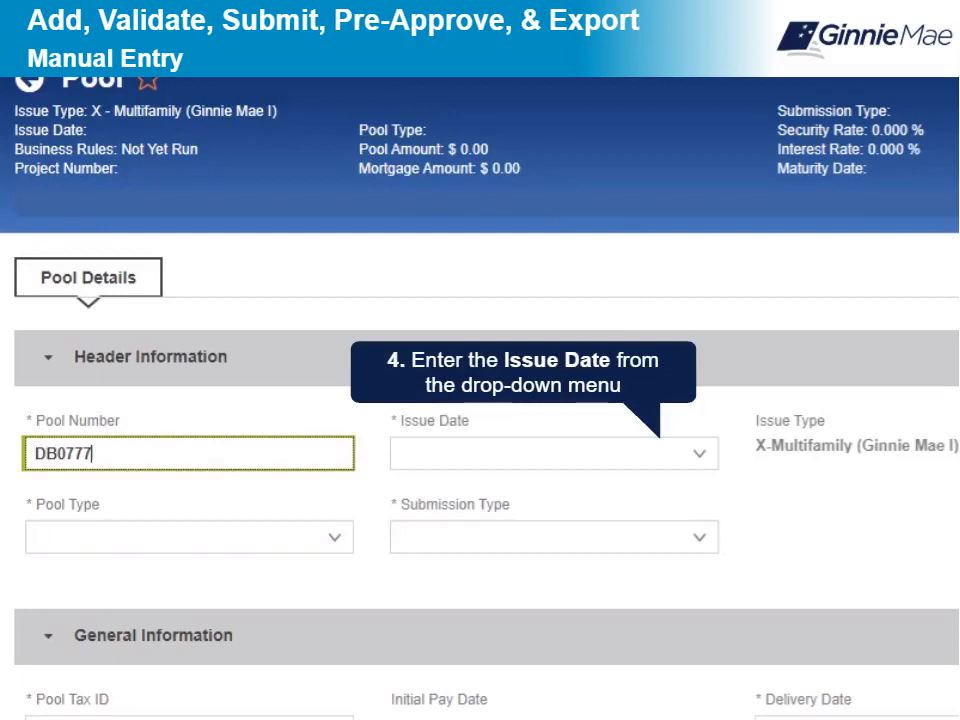
left_click(699, 454)
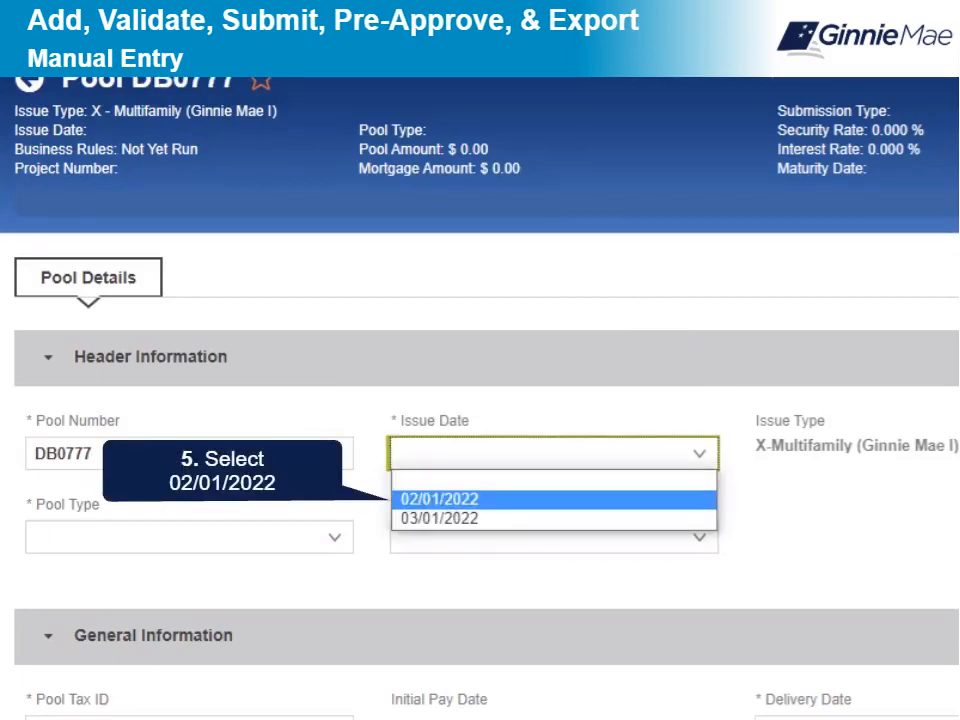
left_click(440, 499)
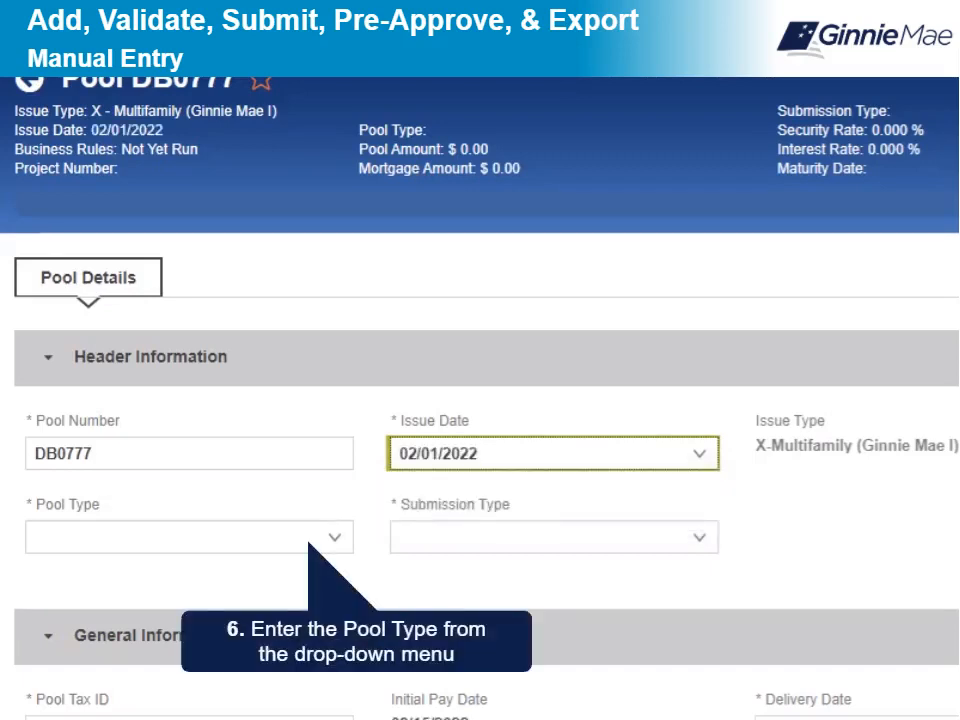
left_click(335, 538)
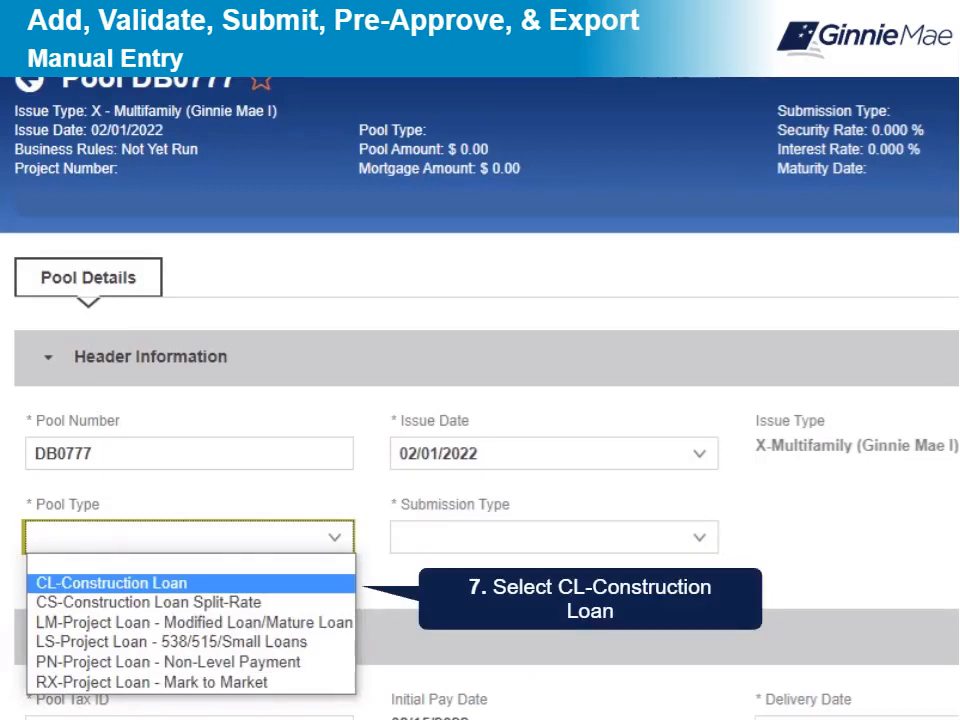
left_click(111, 583)
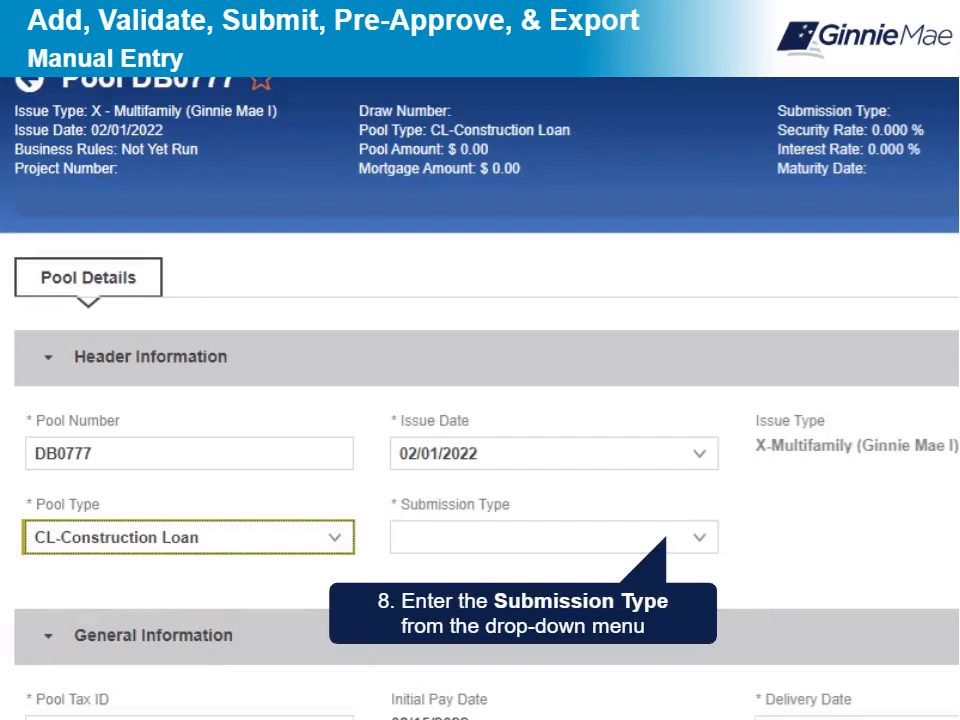
left_click(699, 538)
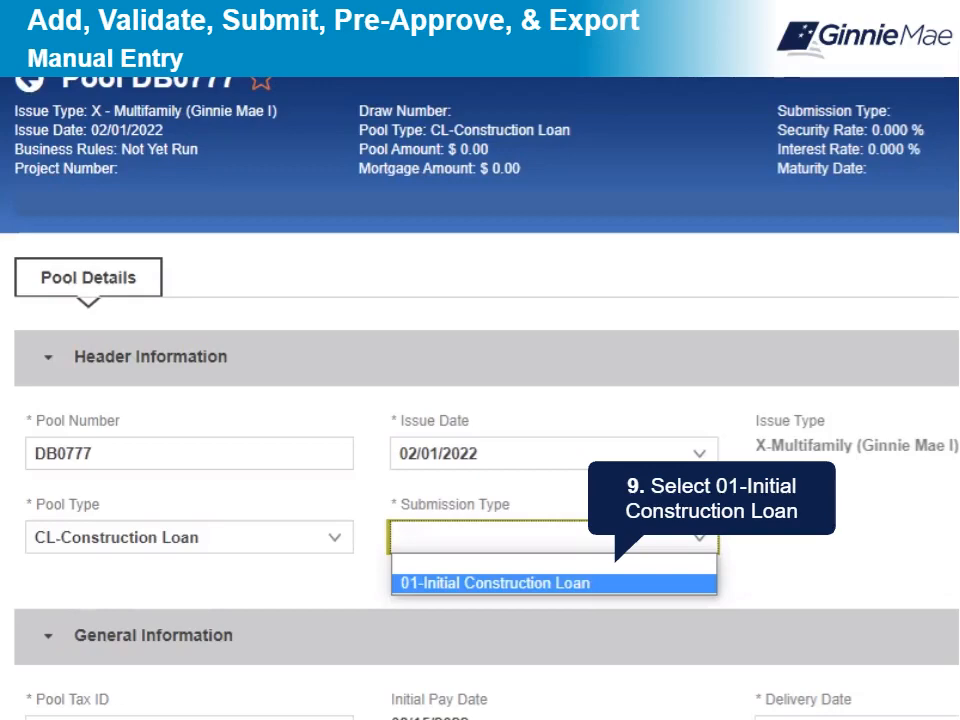
left_click(554, 583)
scroll(480, 400, "down", 6)
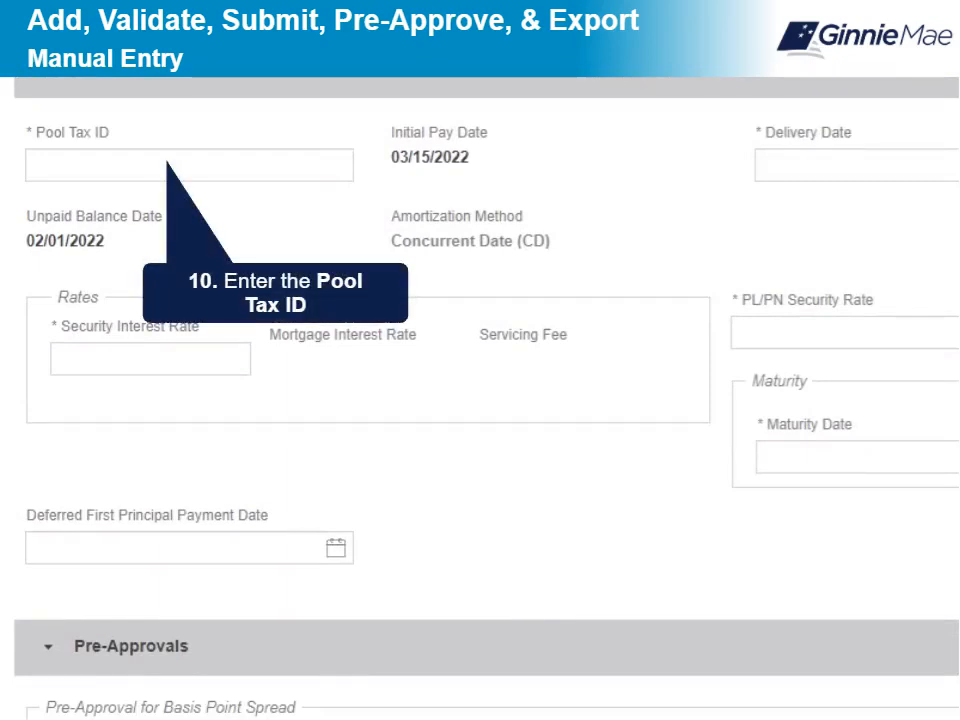
Step: Enter the pool's tax ID
left_click(189, 165)
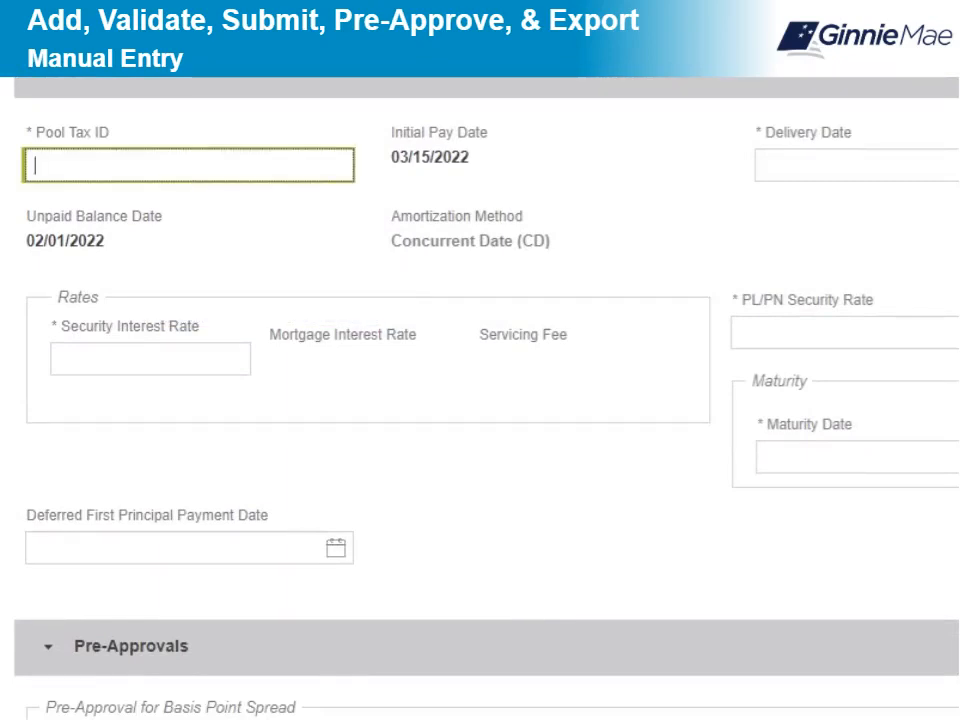
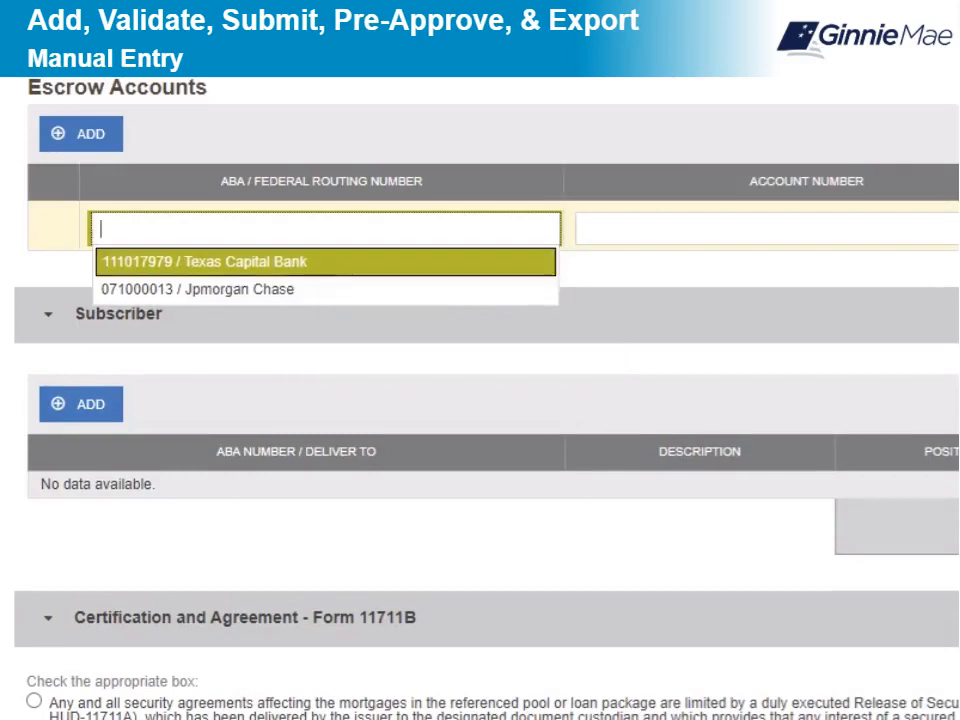
Step: Record a Texas Capital Bank escrow account with its account number
left_click(325, 261)
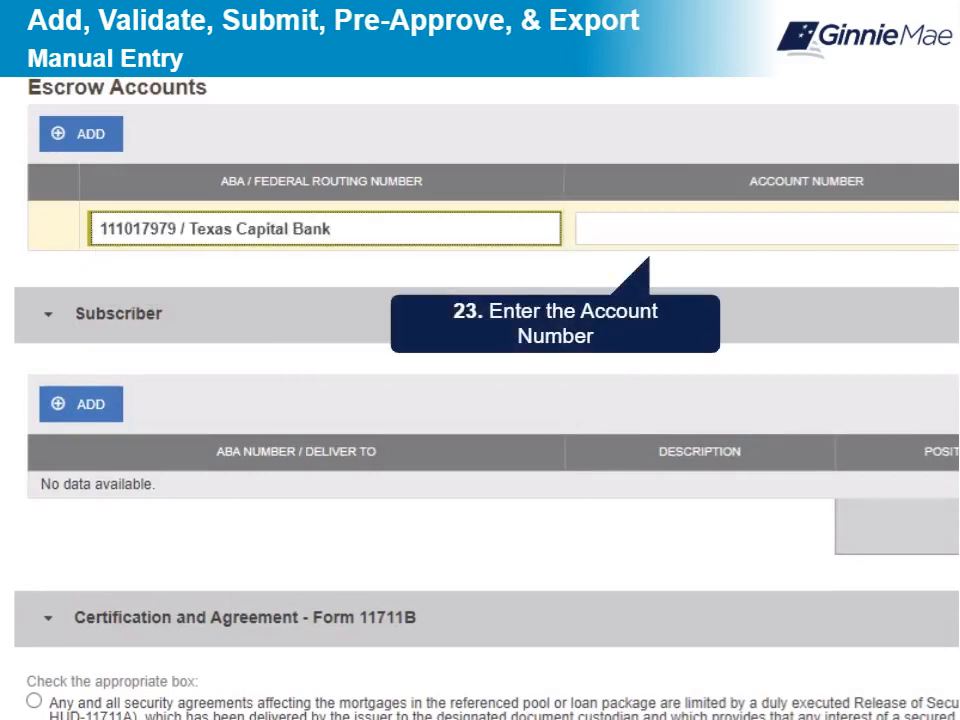
left_click(700, 229)
left_click(625, 260)
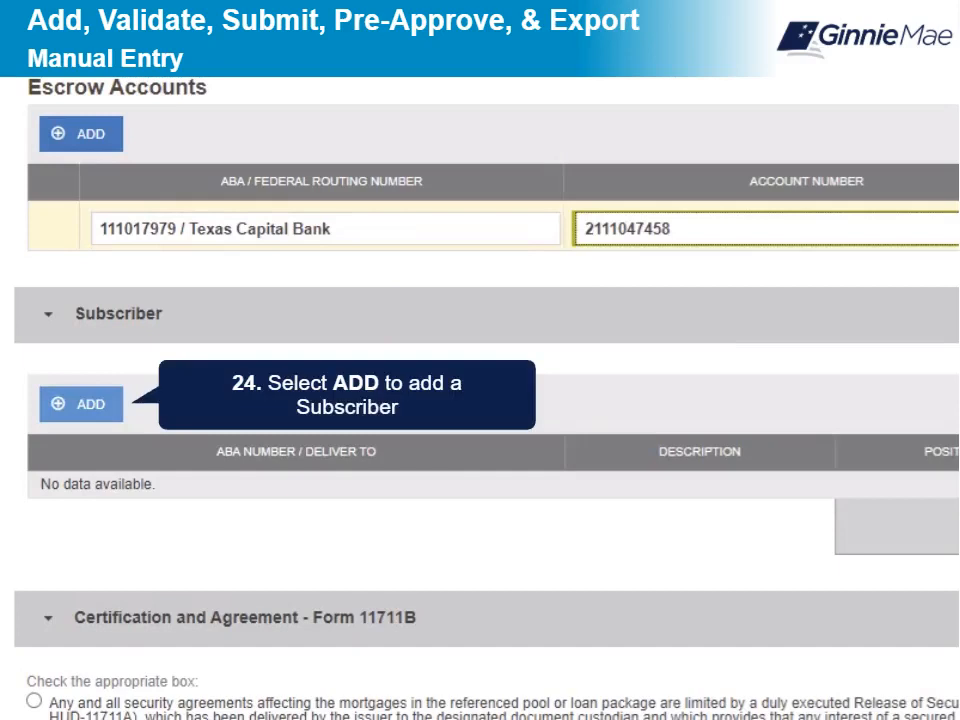
Step: Add a CITINYC subscriber with description 'Highland Project' and position 10,000
left_click(81, 404)
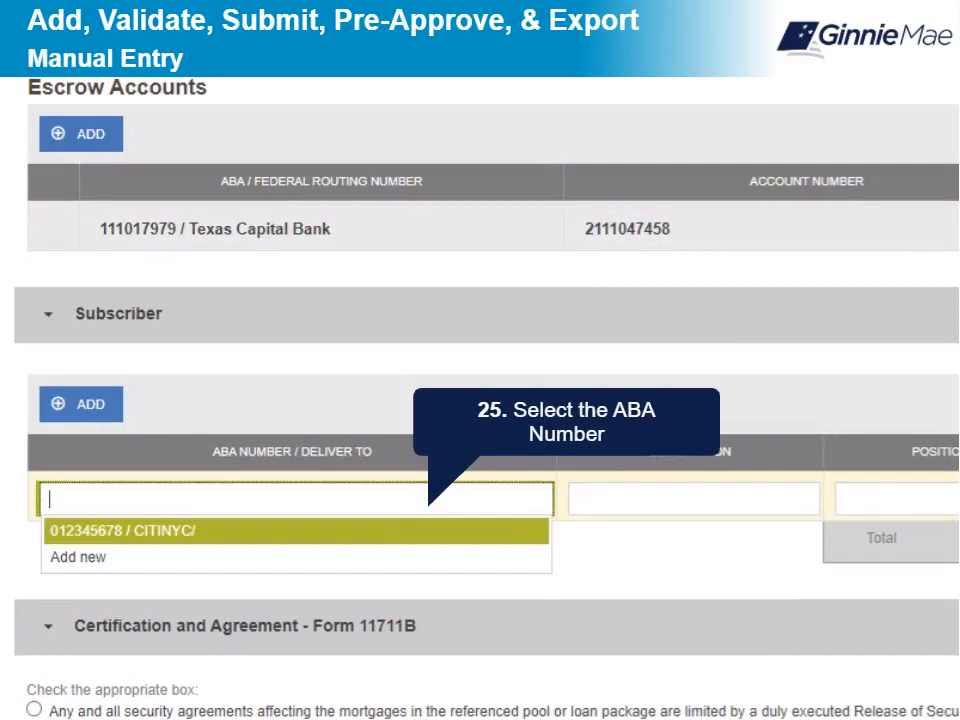
left_click(123, 531)
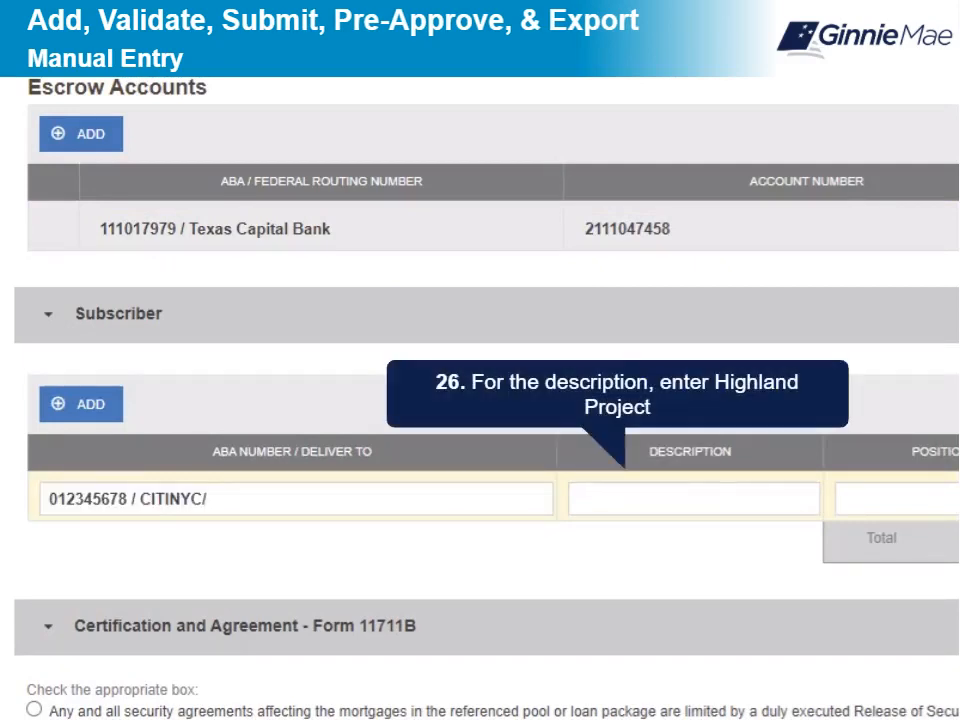
left_click(693, 499)
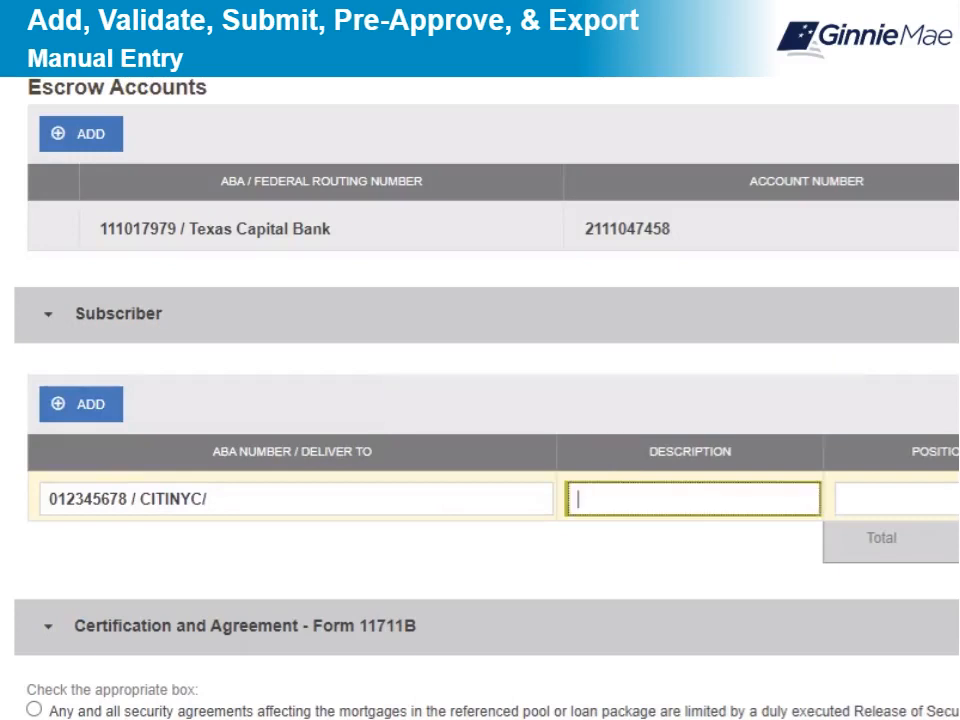
type("Highland Project")
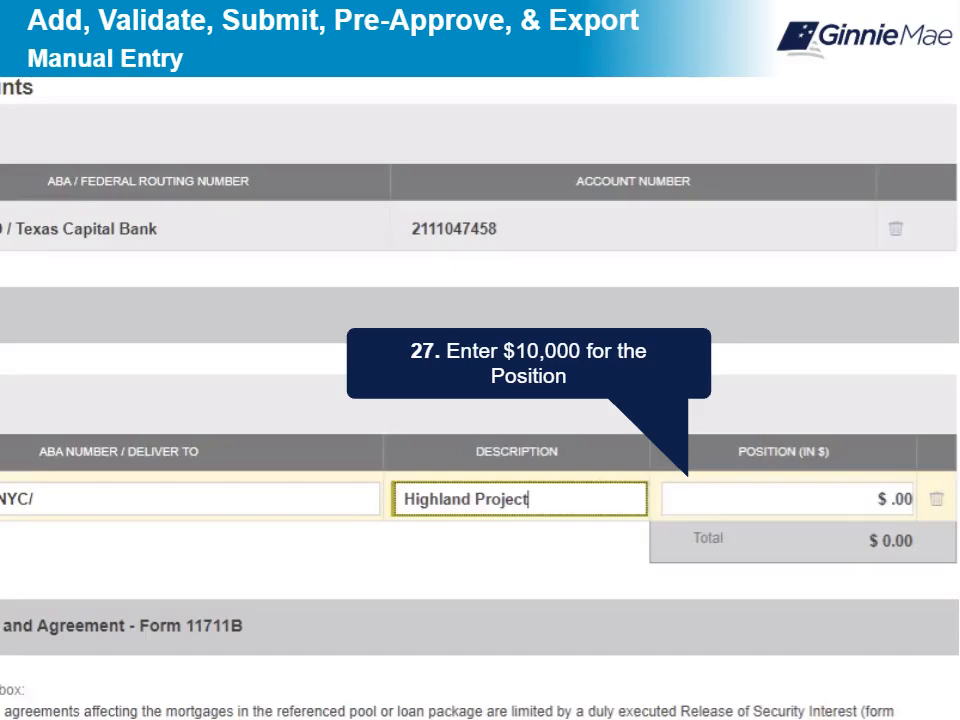
left_click(787, 499)
type("10,000")
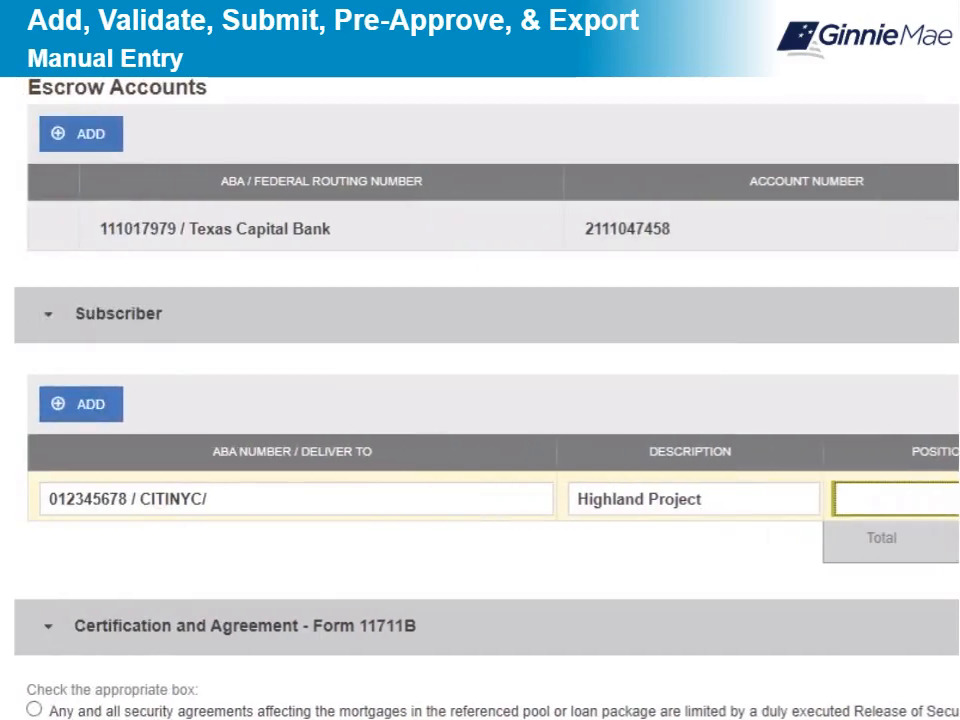
scroll(480, 400, "down", 4)
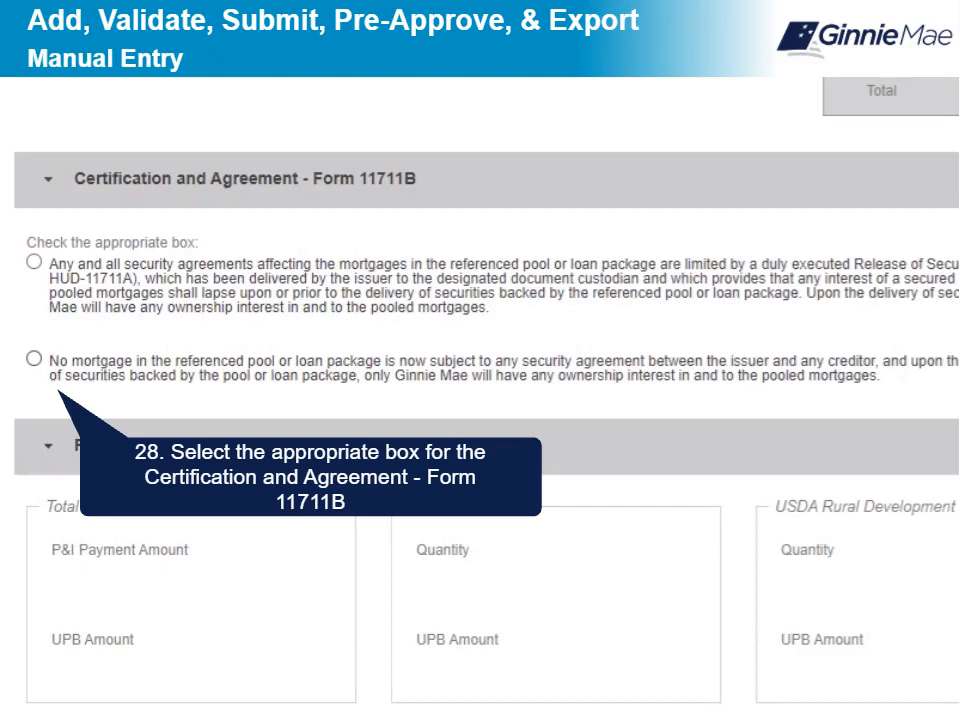
Step: Certify no pool mortgage is under a security agreement, then save pool DB0777
left_click(34, 358)
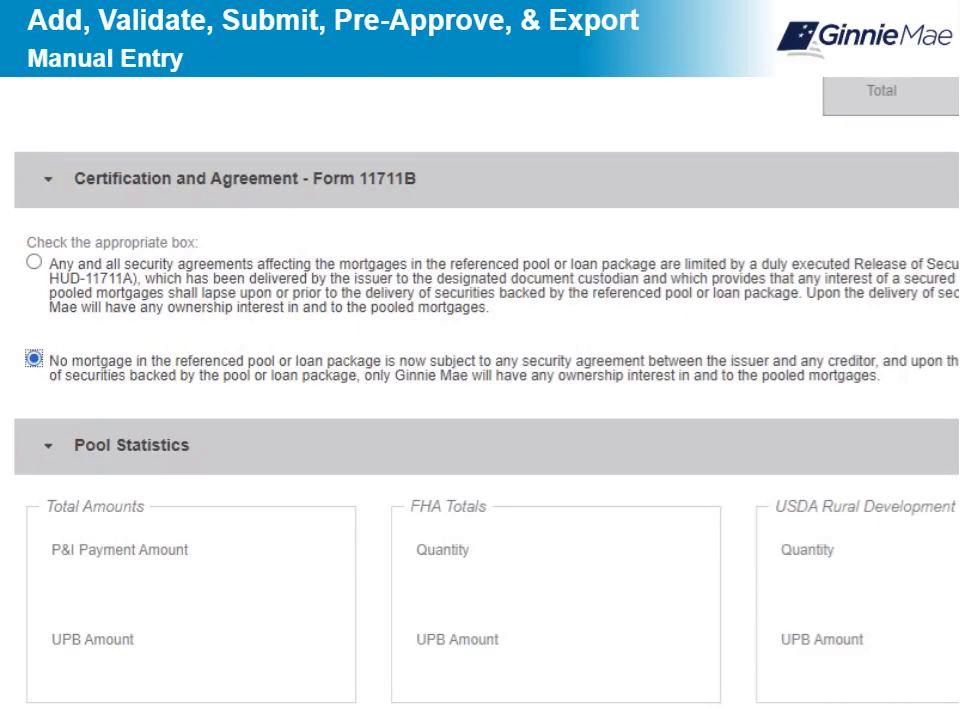
scroll(480, 400, "up", 1)
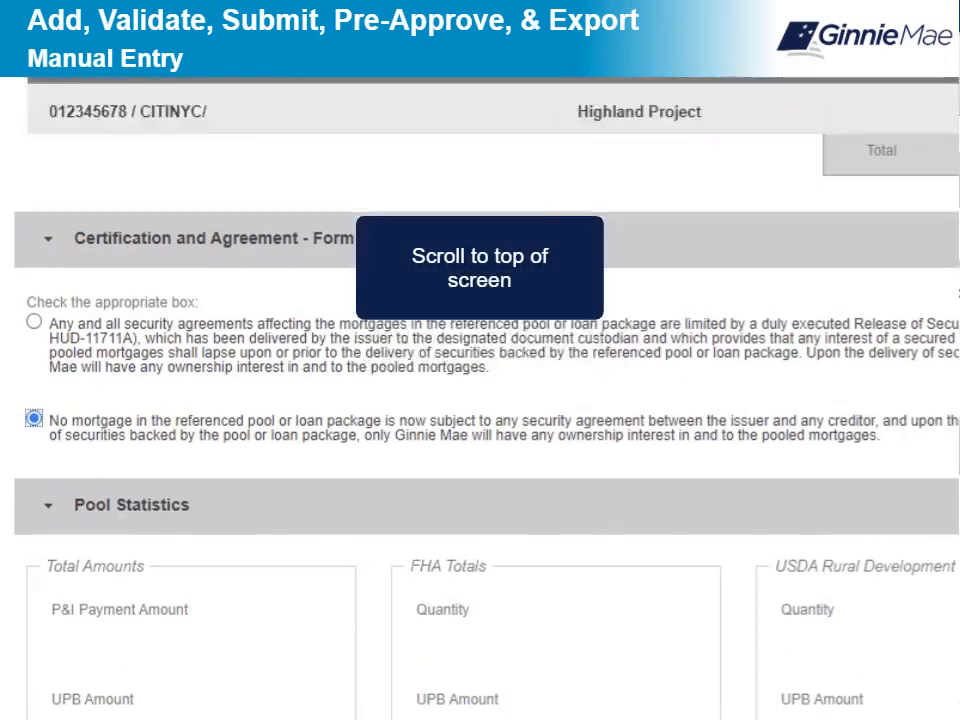
scroll(480, 400, "up", 15)
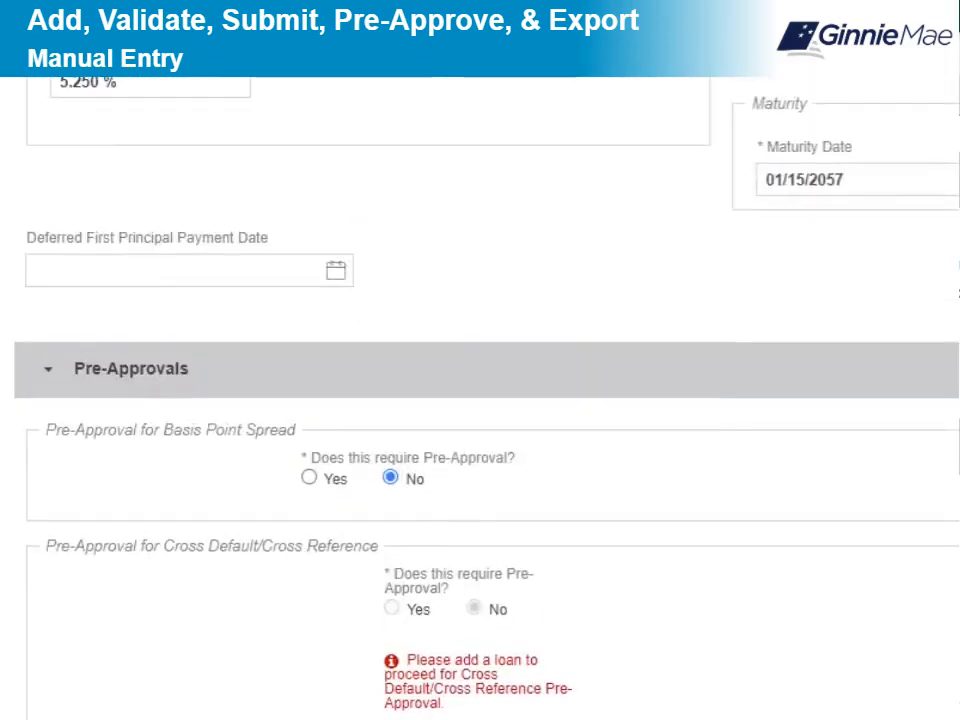
scroll(480, 400, "up", 10)
scroll(480, 400, "up", 2)
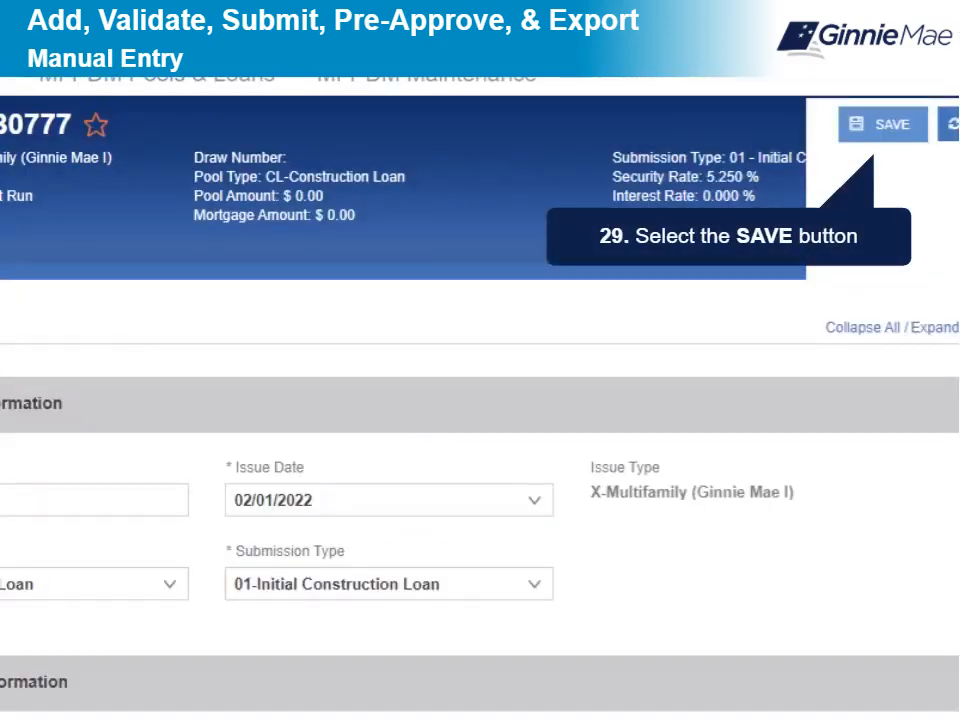
left_click(883, 124)
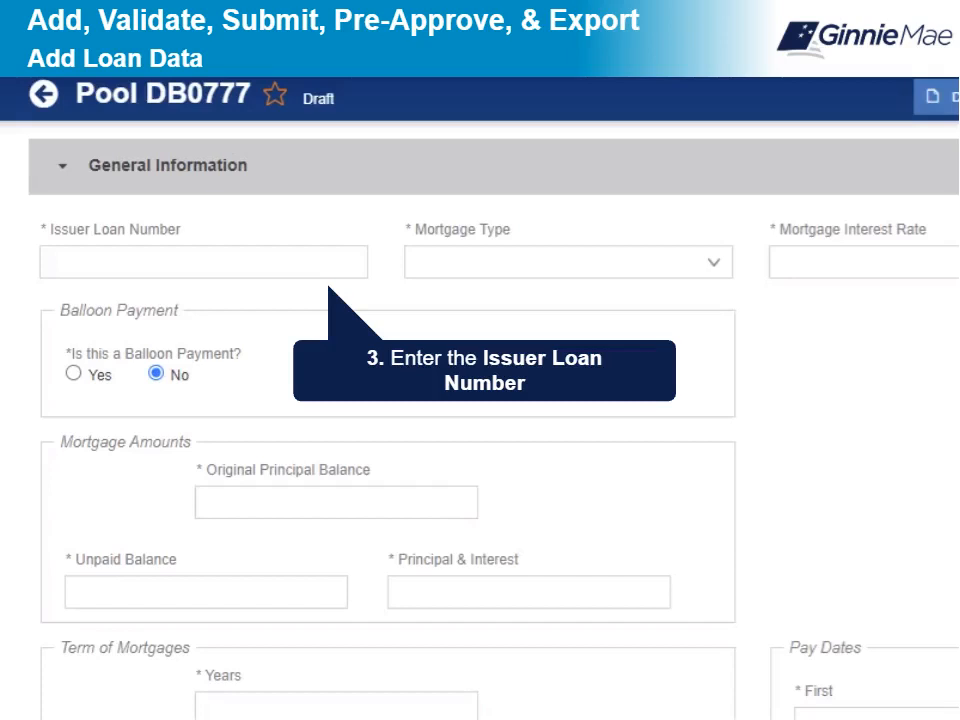
Step: Enter the issuer loan number and choose FHA as the mortgage type
left_click(204, 262)
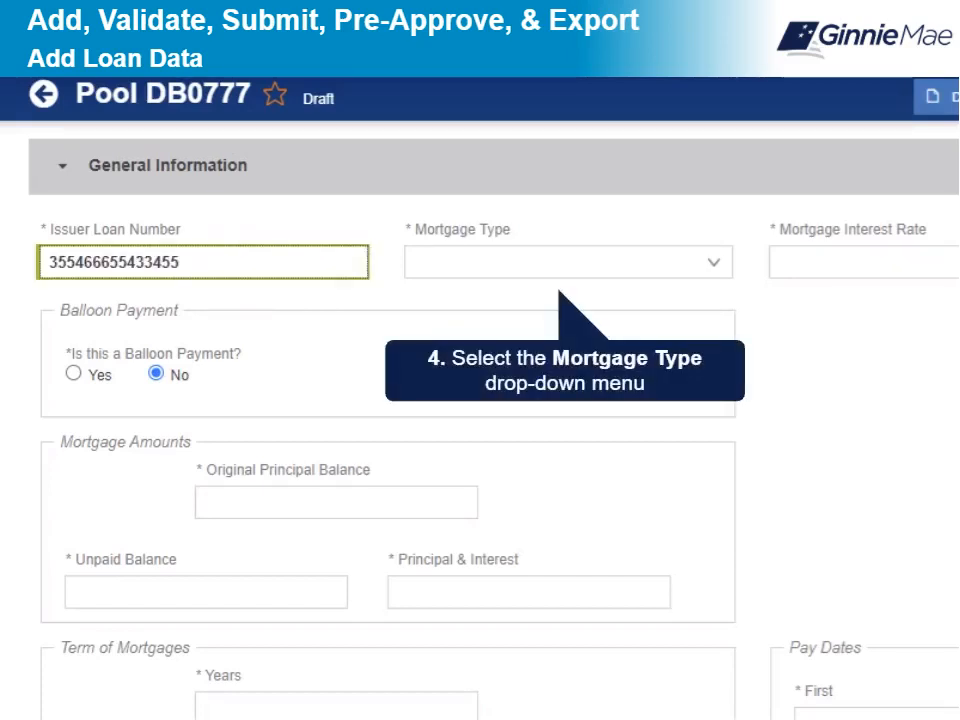
left_click(713, 262)
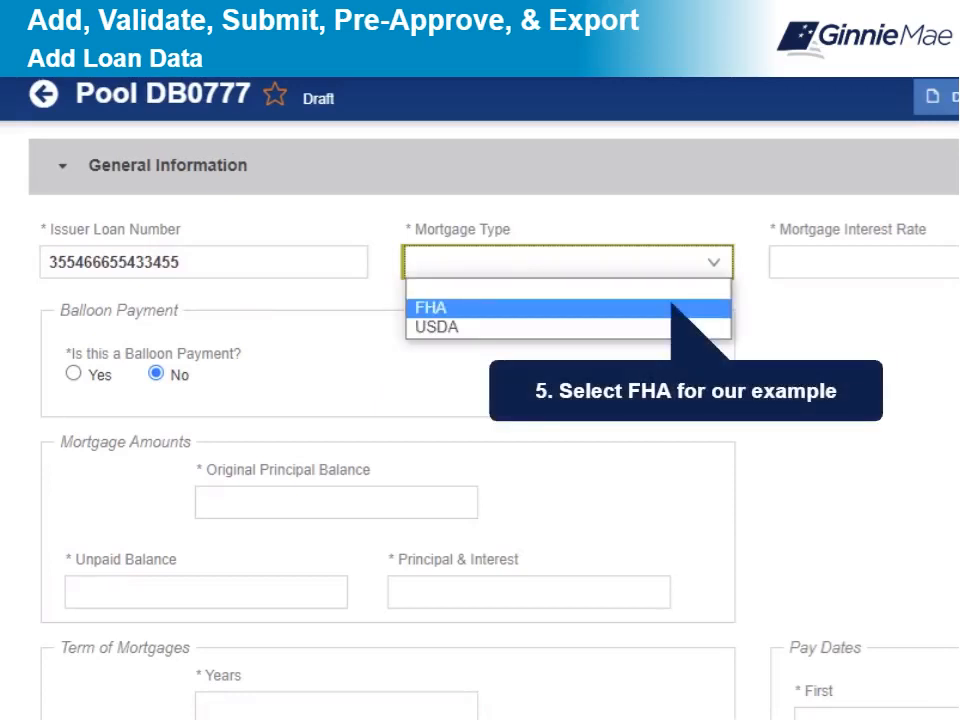
left_click(568, 308)
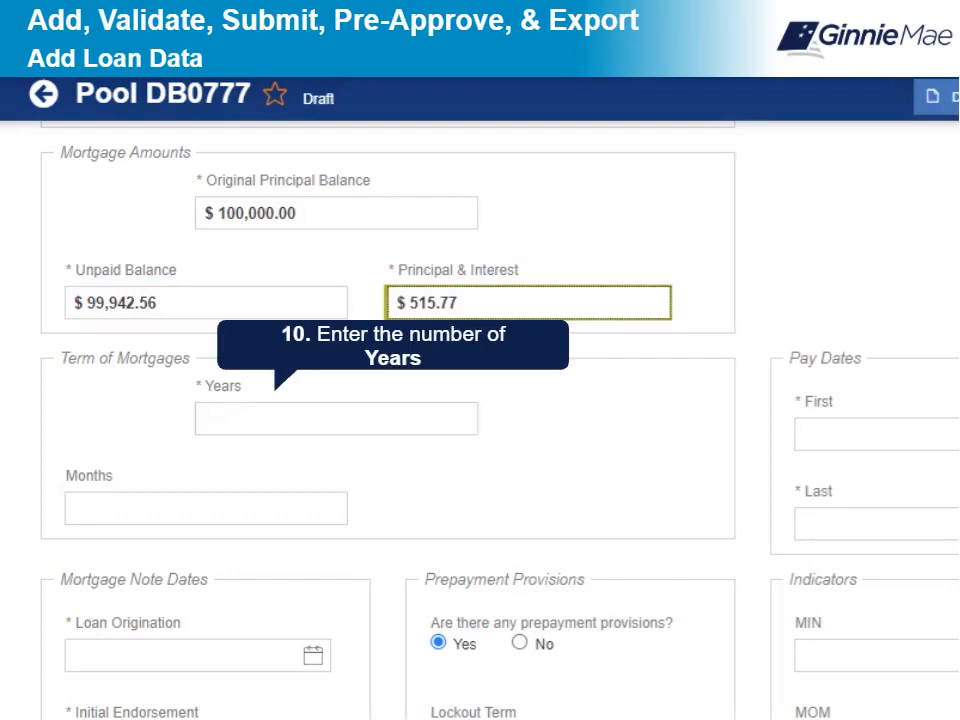
Step: Set a 40-year loan term with pay dates from 02/01/2022 through 01/01/2062
left_click(336, 419)
type("40")
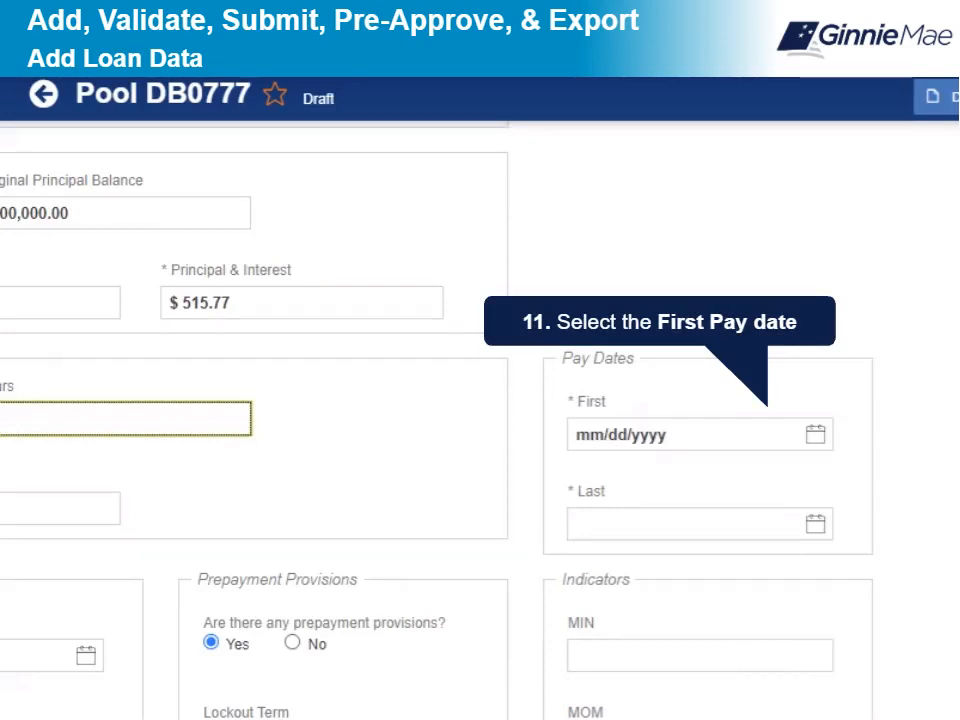
left_click(816, 434)
left_click(647, 540)
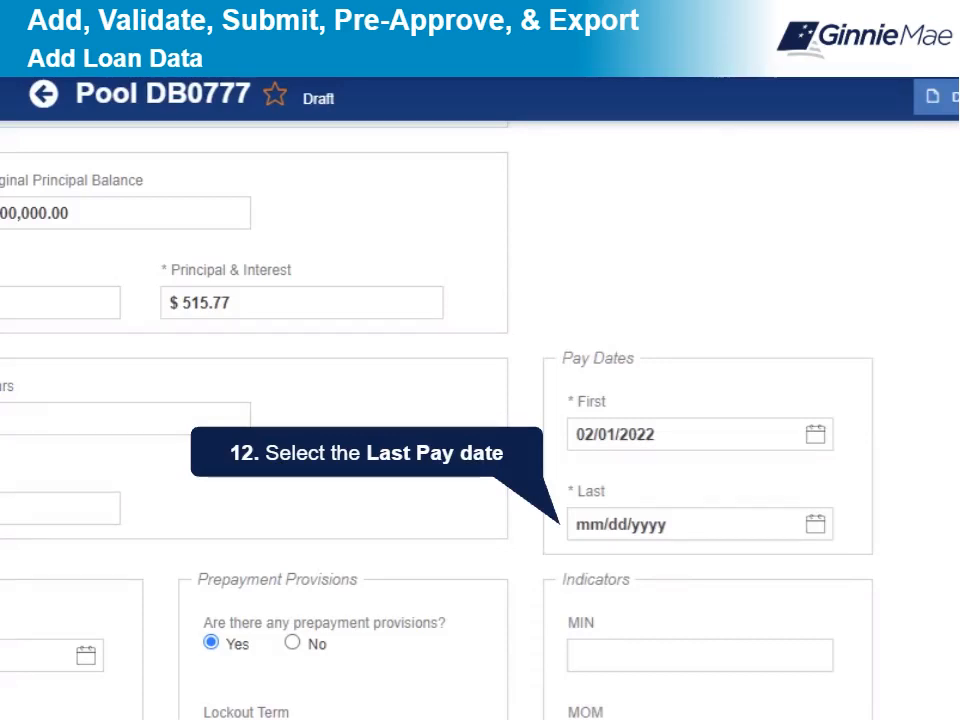
left_click(816, 524)
type("01/01/2062")
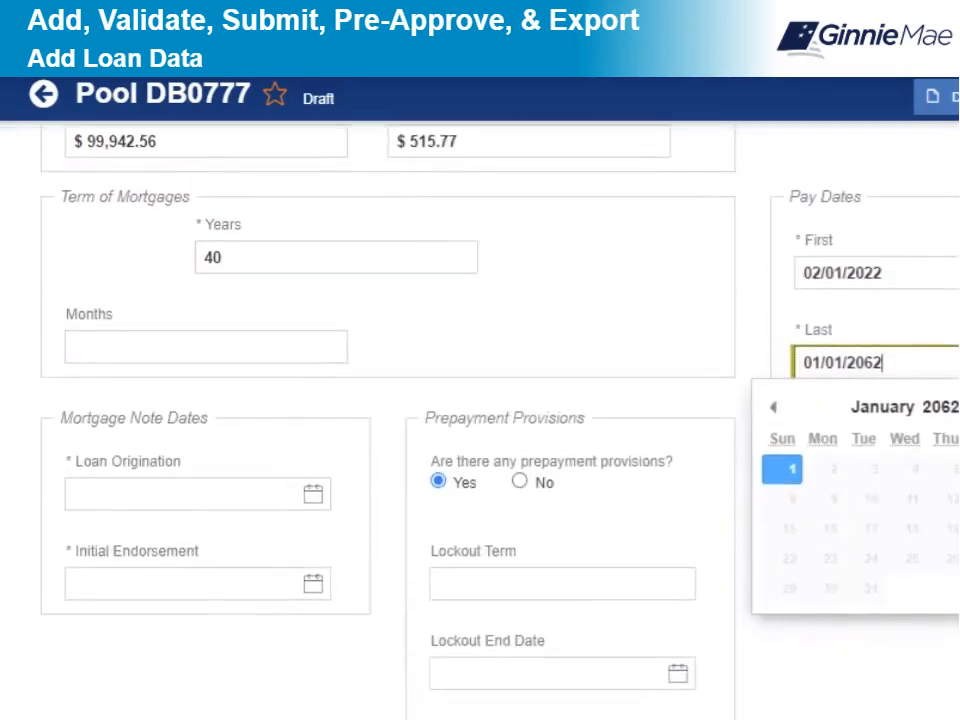
scroll(480, 420, "down", 3)
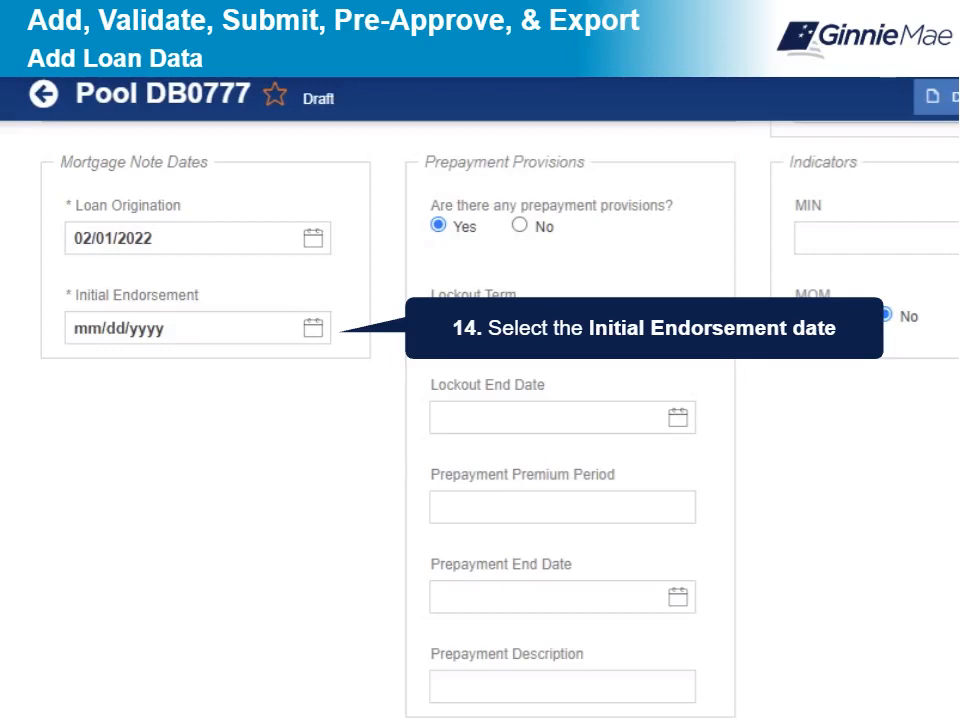
Step: Set the initial endorsement date to 02/01/2022 and answer No to prepayment provisions
left_click(313, 328)
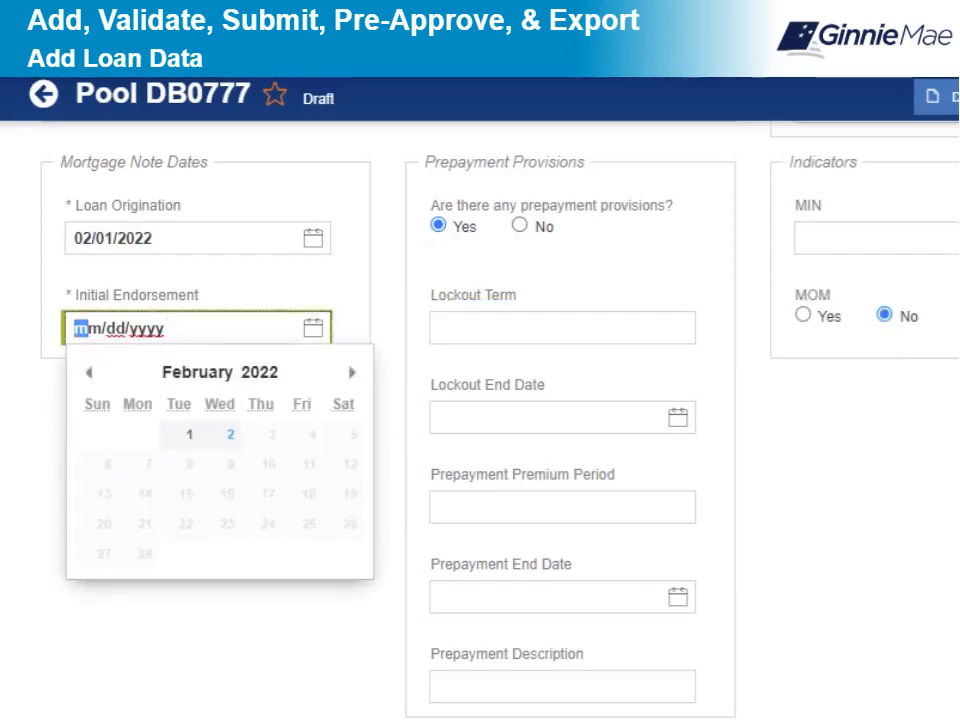
left_click(189, 434)
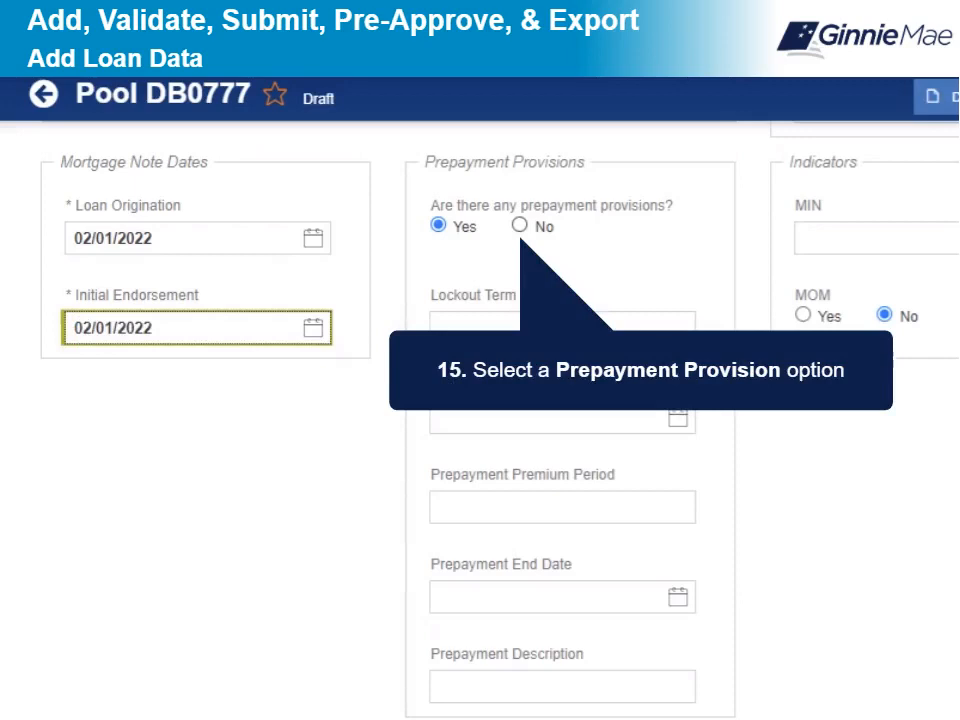
left_click(519, 225)
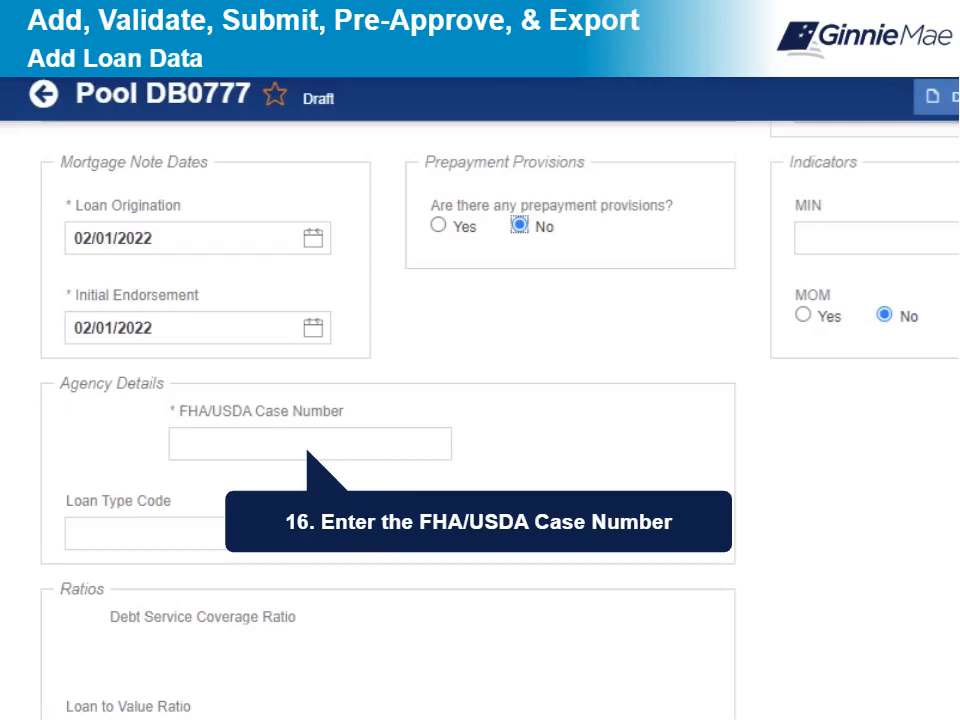
Step: Enter the FHA/USDA case number and choose FHA Multifamily as the loan type
left_click(310, 444)
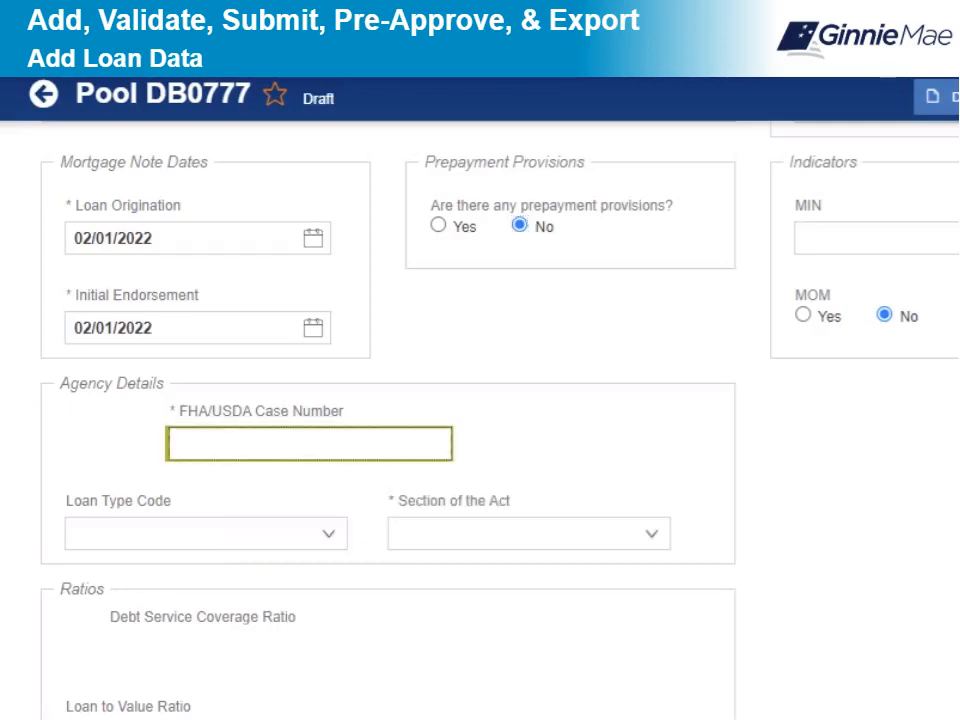
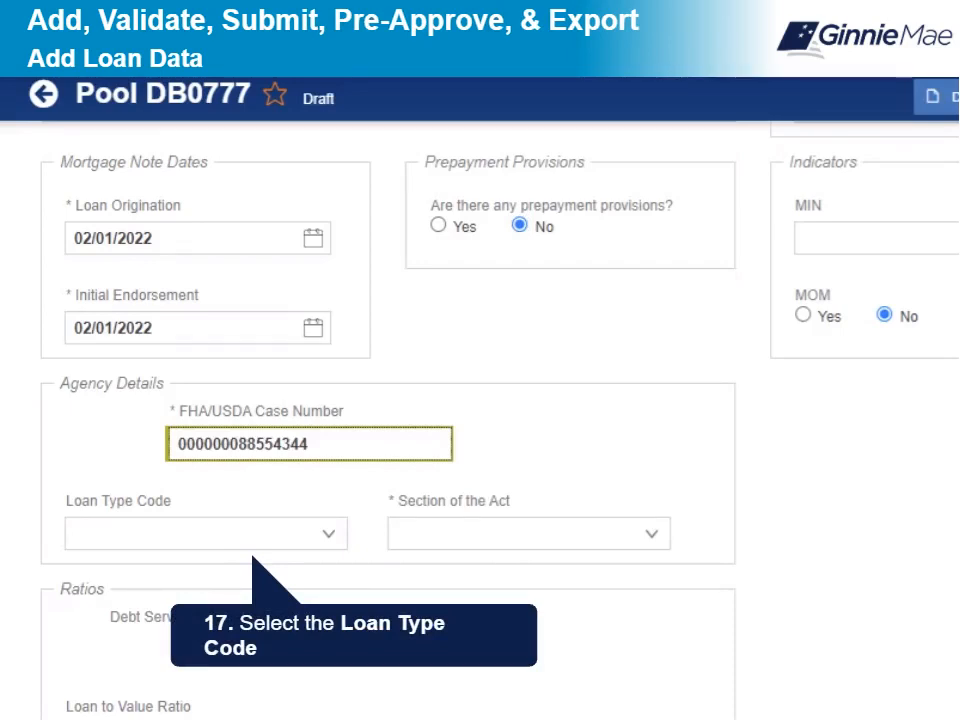
left_click(206, 534)
left_click(130, 579)
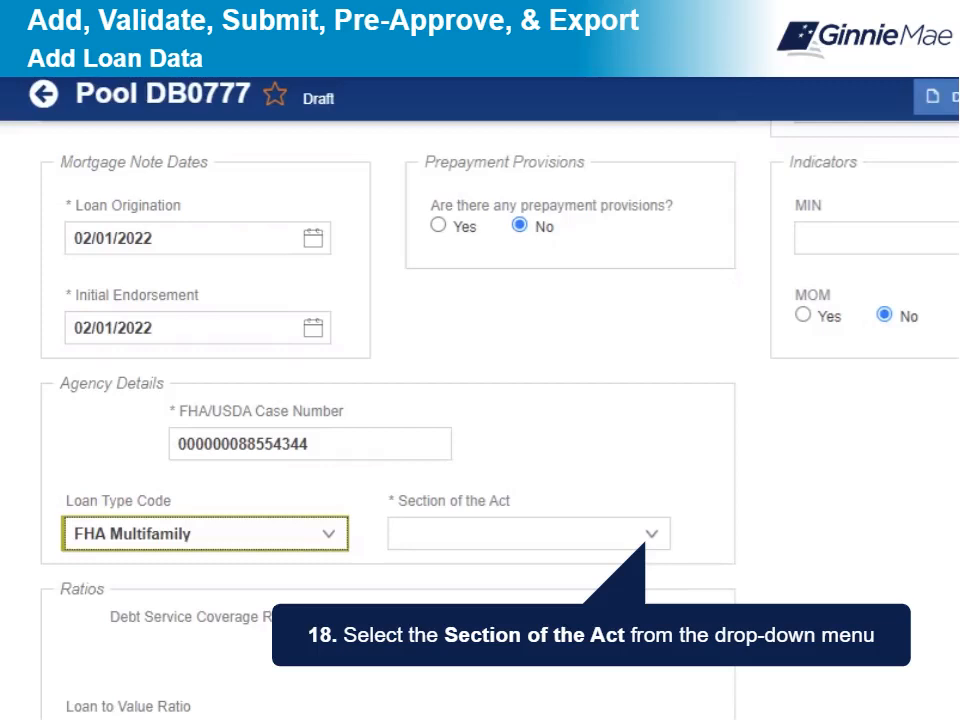
Step: Choose Section of the Act 207/223(f) Refinance or Purchase and enter annex identifier MFPDM
left_click(651, 534)
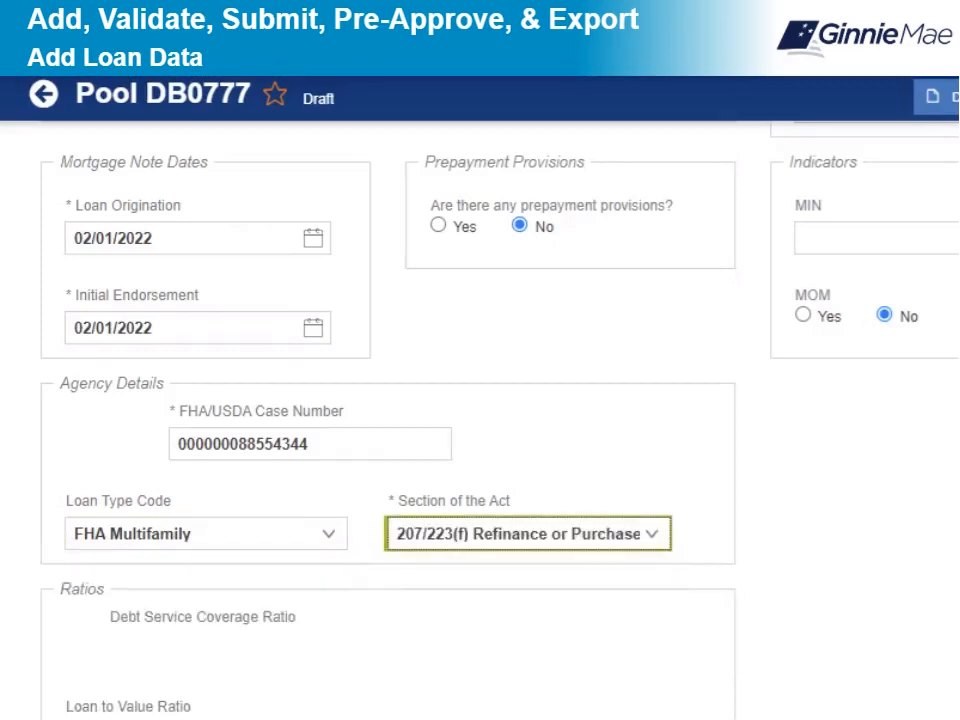
scroll(480, 420, "down", 5)
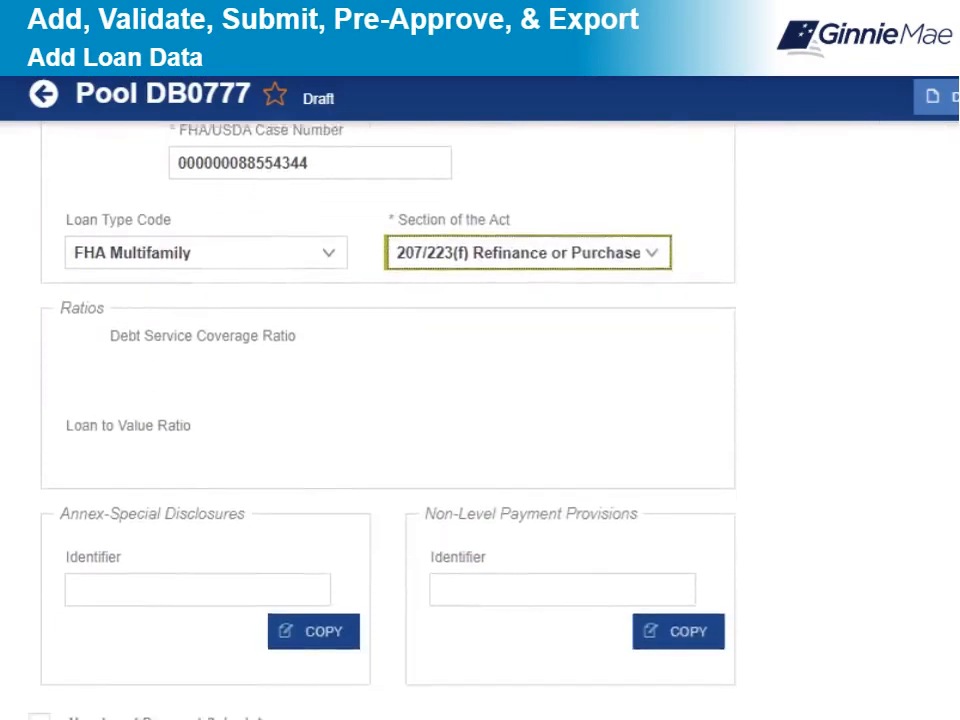
scroll(480, 420, "down", 2)
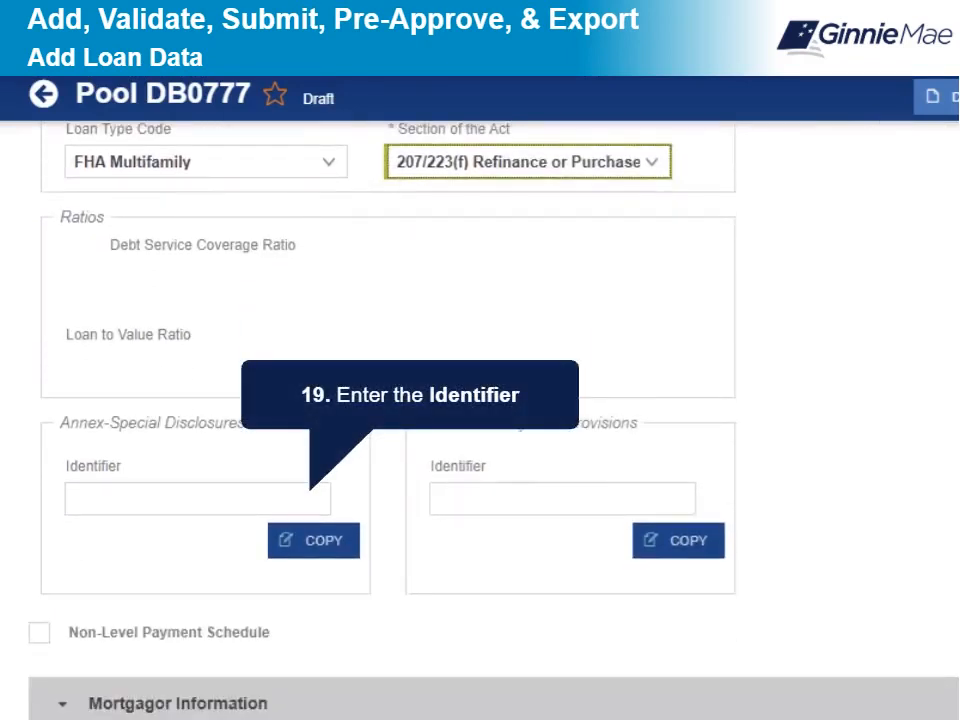
type("MFPDM")
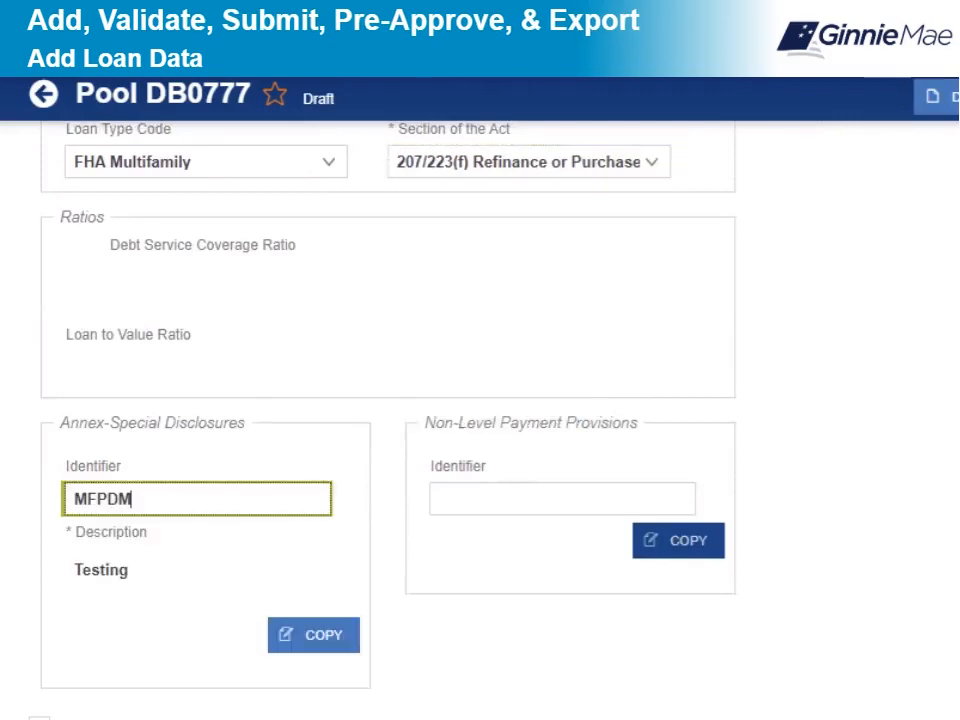
scroll(370, 400, "down", 5)
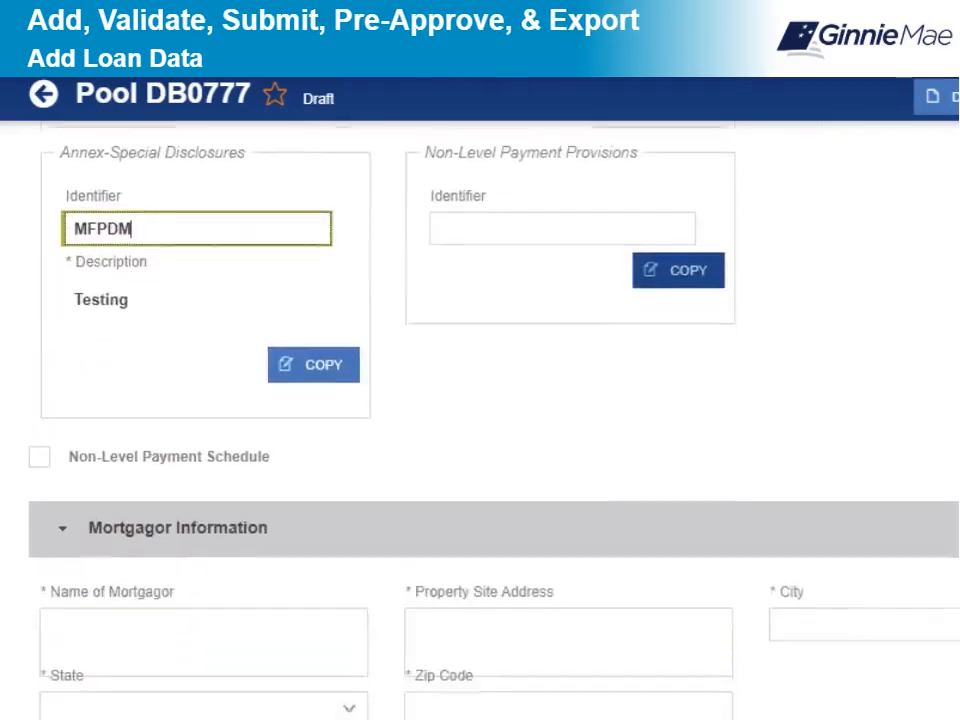
scroll(370, 400, "down", 3)
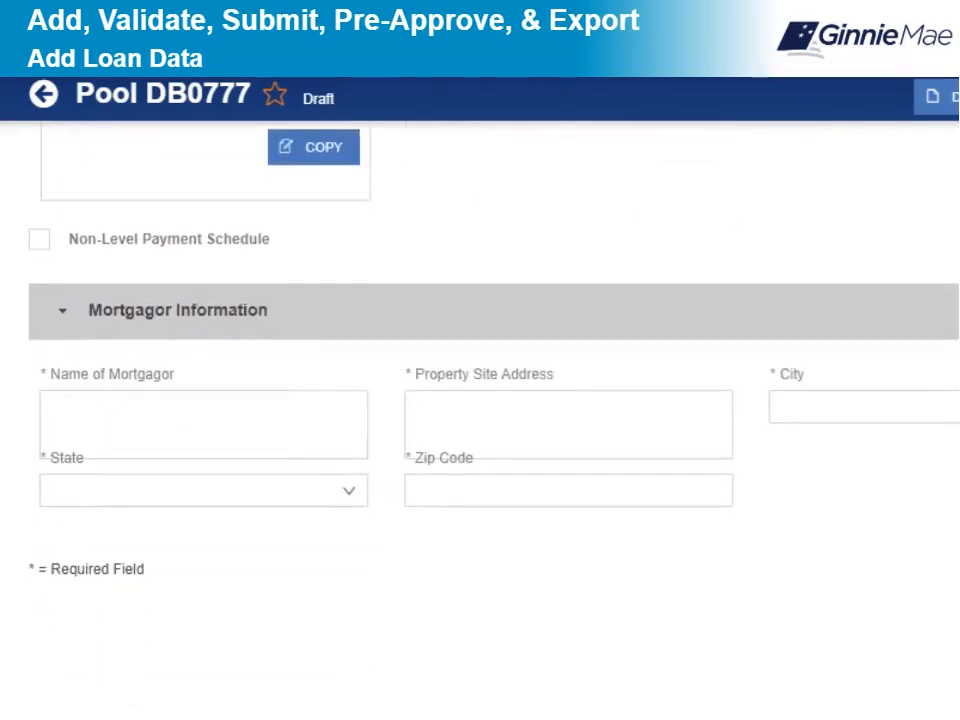